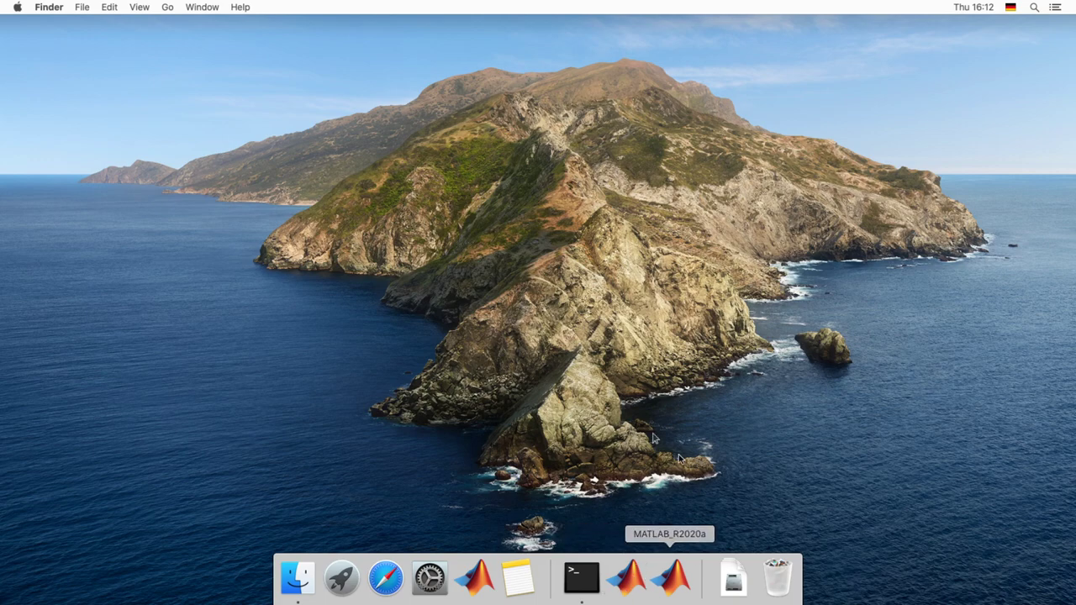
Launch MATLAB R2020a with parallel_example as the current folder
click(485, 574)
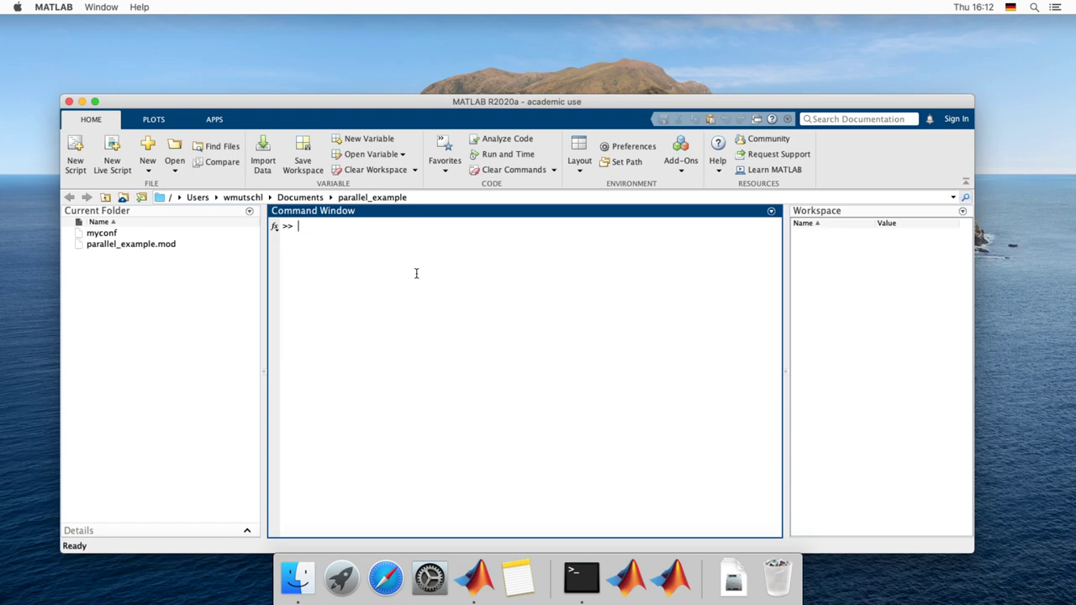
Add mod as a MATLAB file extension under Editor/Debugger > Language preferences and apply it
click(640, 150)
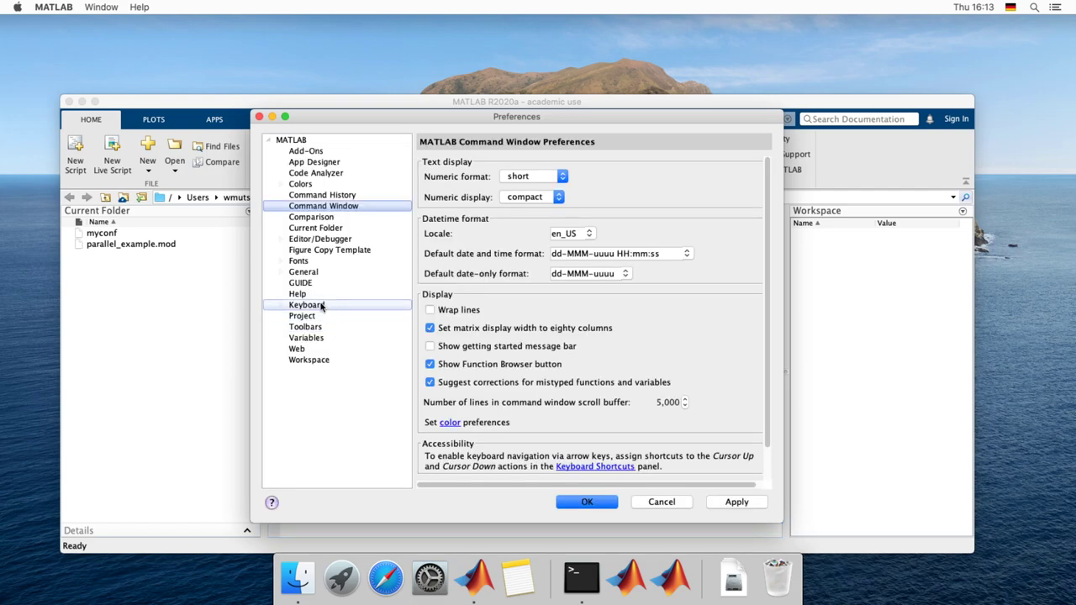
click(308, 271)
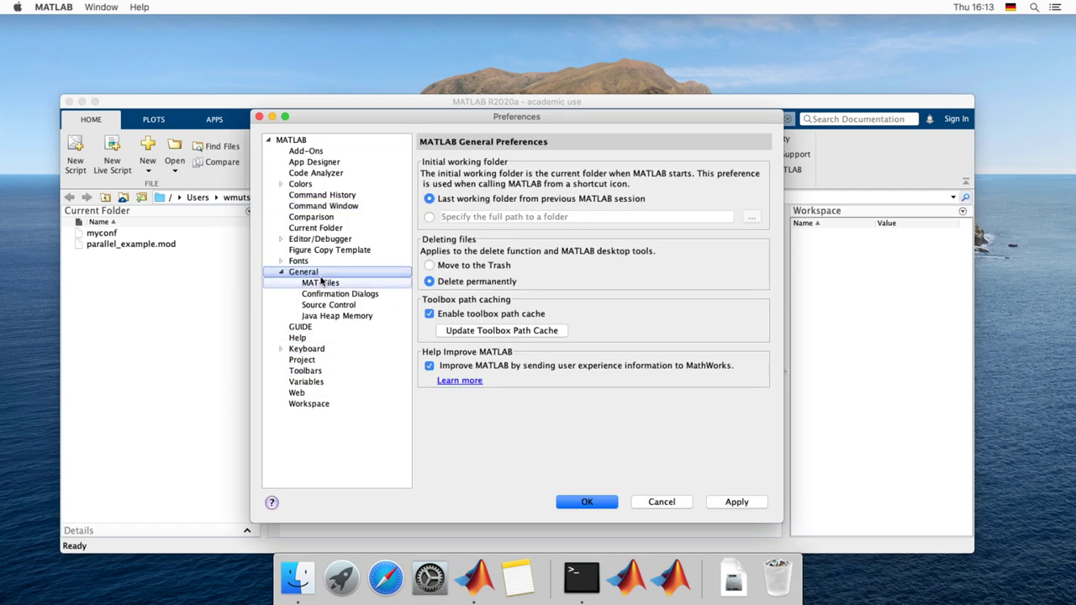
click(311, 240)
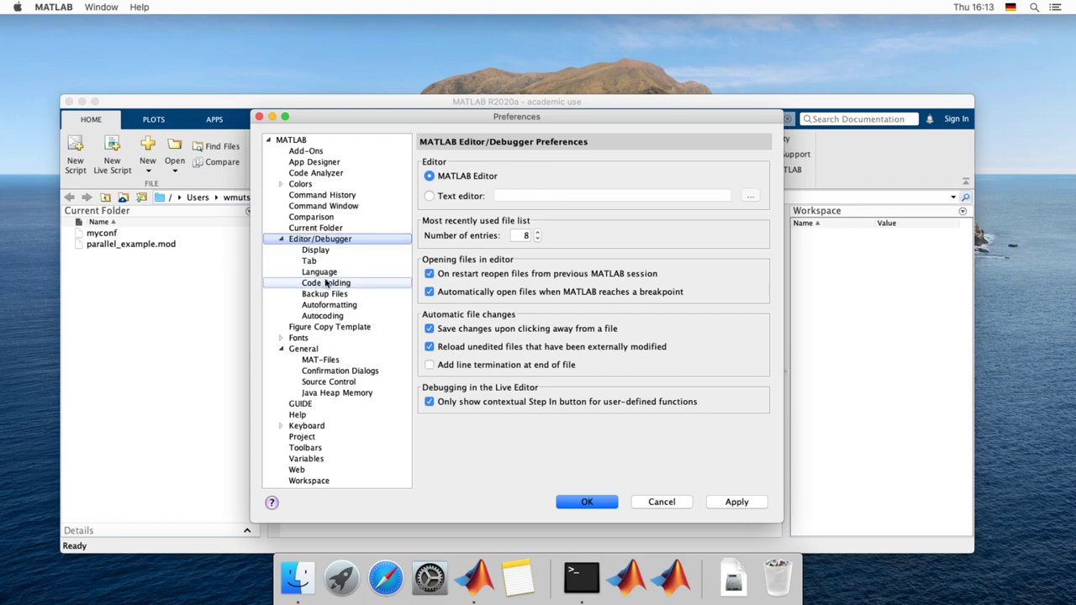
click(317, 273)
click(505, 392)
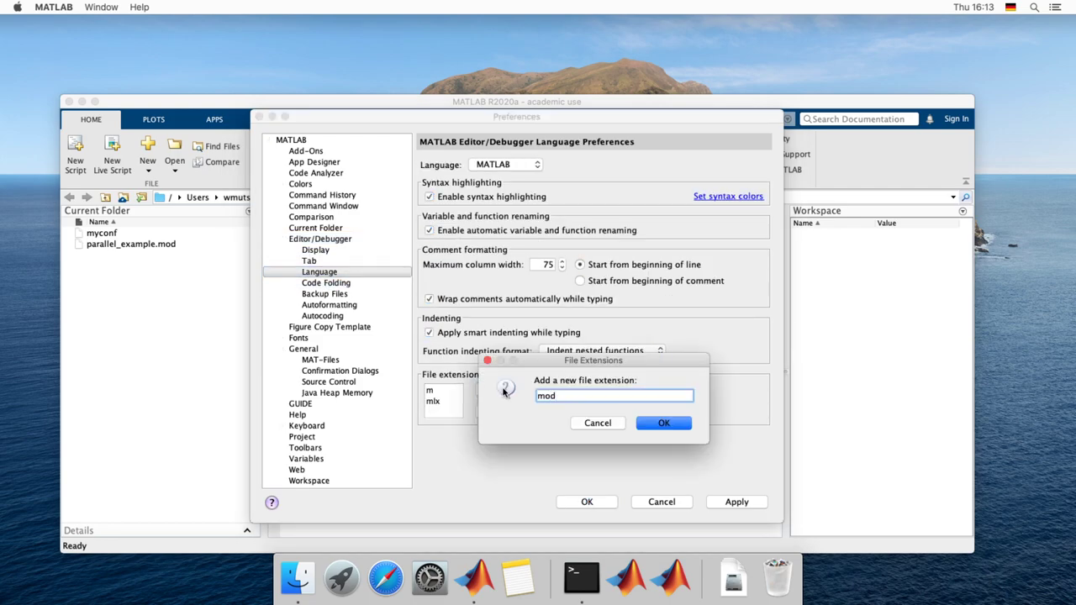
click(643, 422)
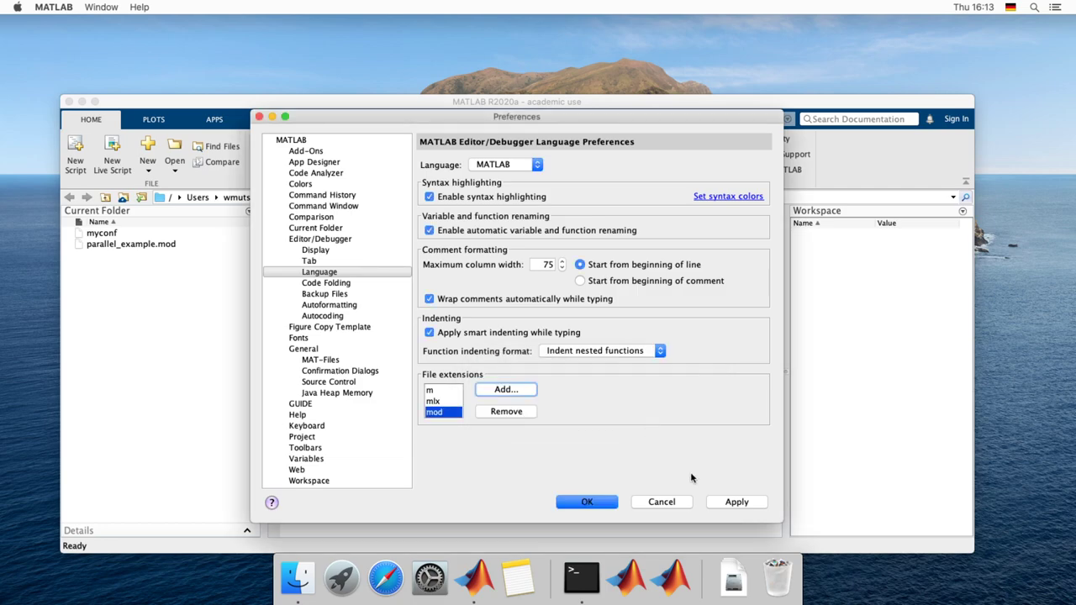
click(725, 502)
Close Preferences and open parallel_example.mod in the Editor
click(606, 503)
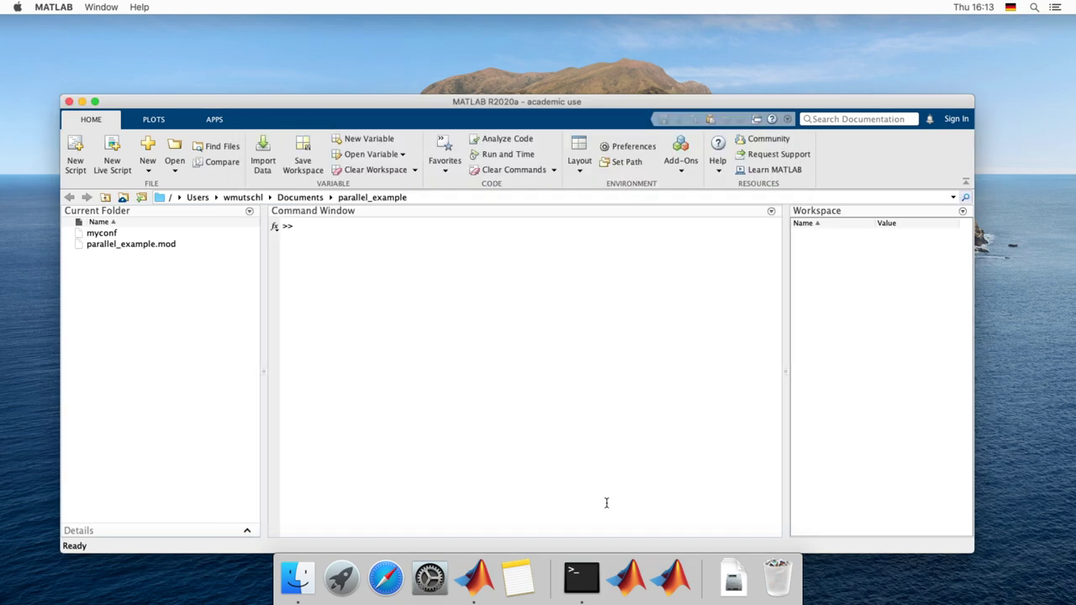
click(153, 245)
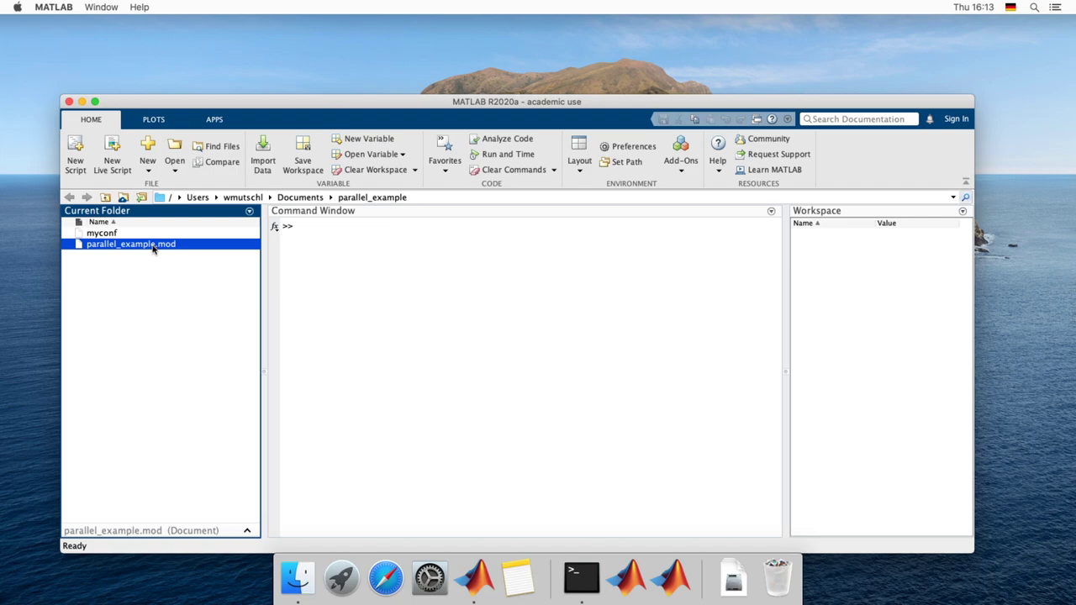
double_click(155, 246)
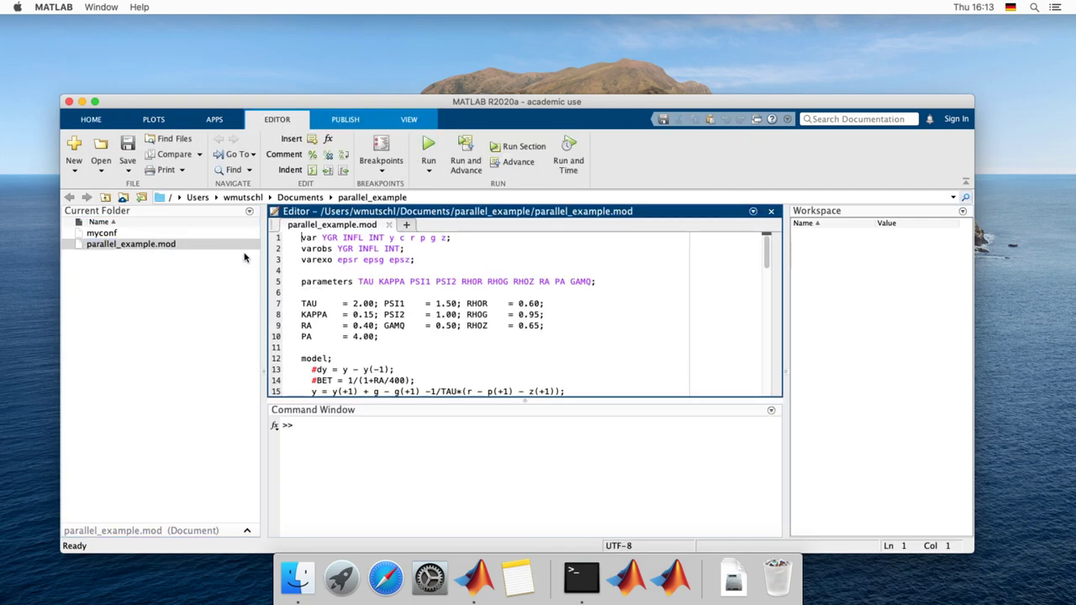
Scroll through the model, highlighting the stoch_simul lines and the estimation's nobs = 100 setting
scroll(476, 284, down, 2)
scroll(476, 284, down, 4)
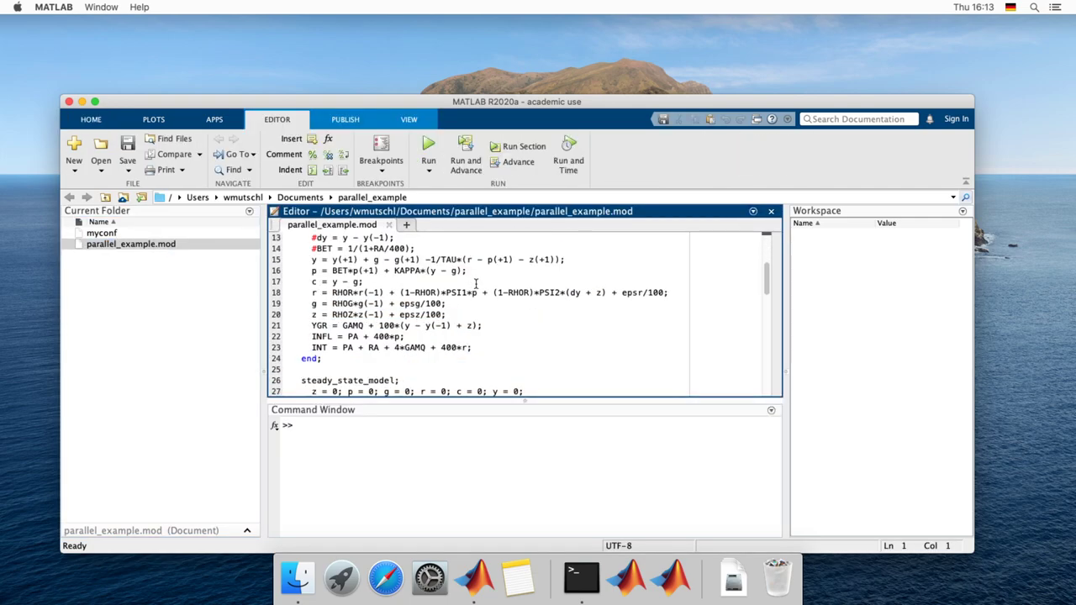
scroll(476, 284, down, 8)
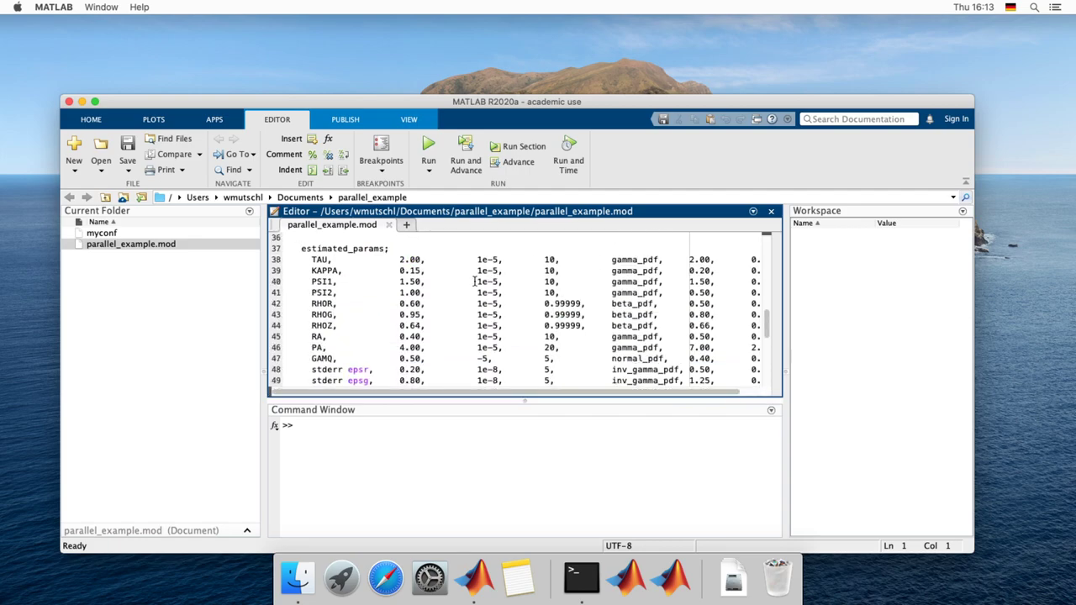
scroll(475, 284, down, 5)
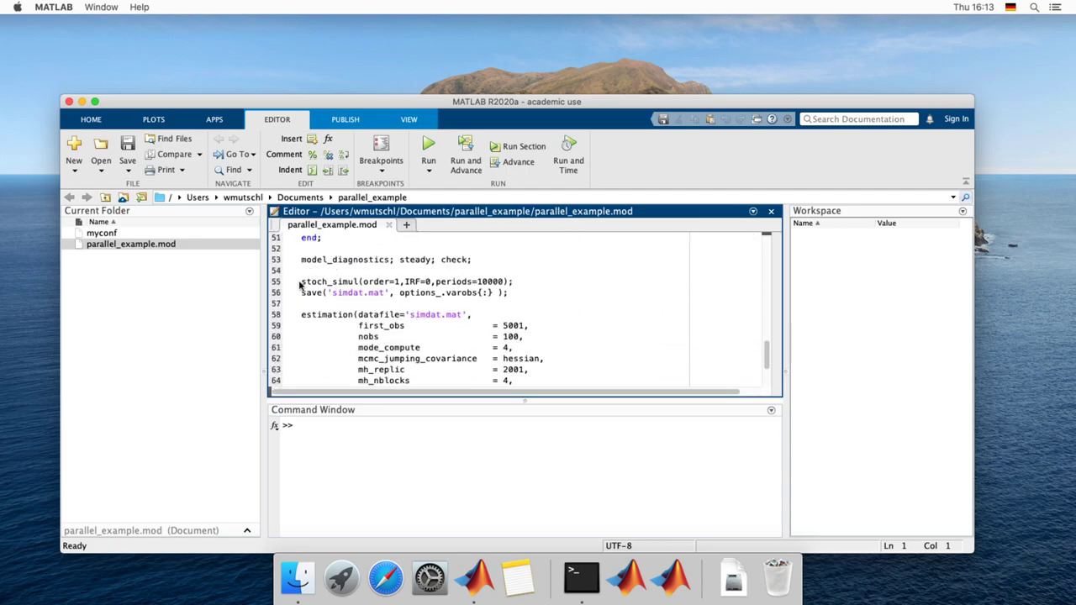
drag(301, 281, 300, 303)
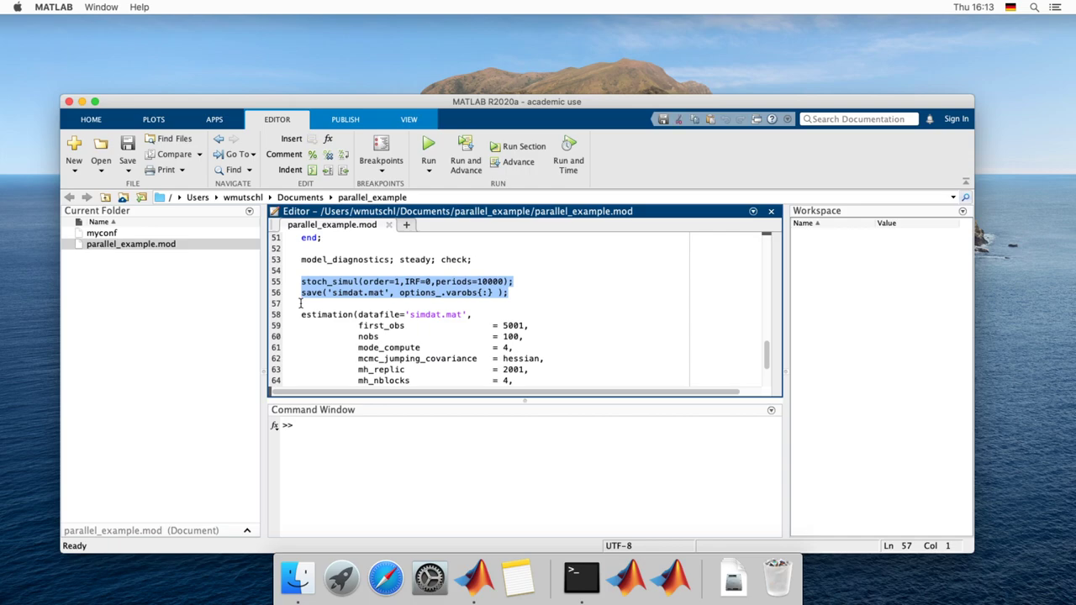
scroll(412, 307, down, 3)
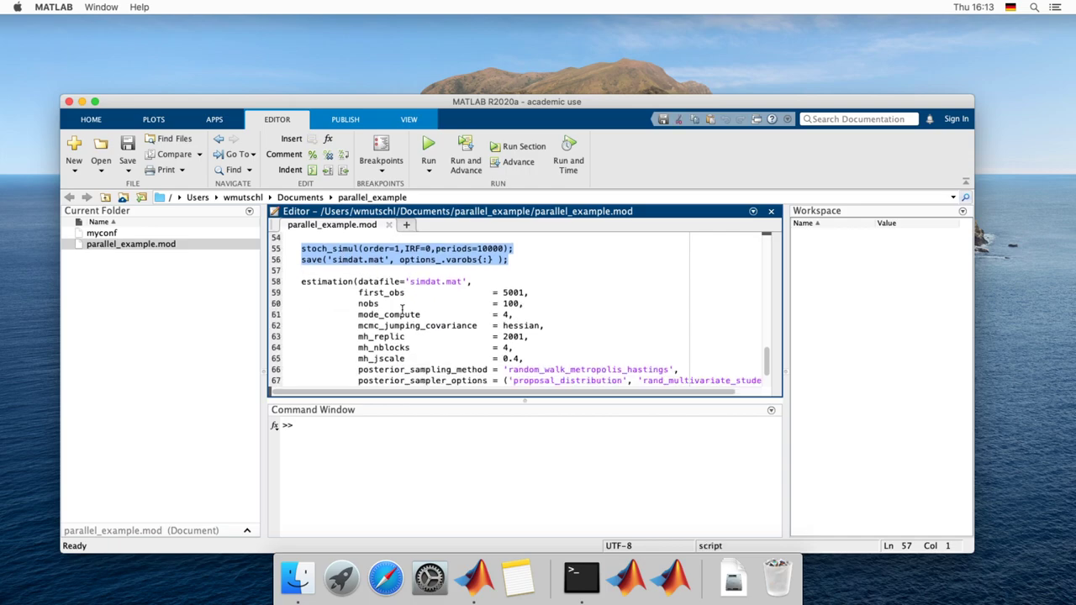
drag(525, 304, 358, 303)
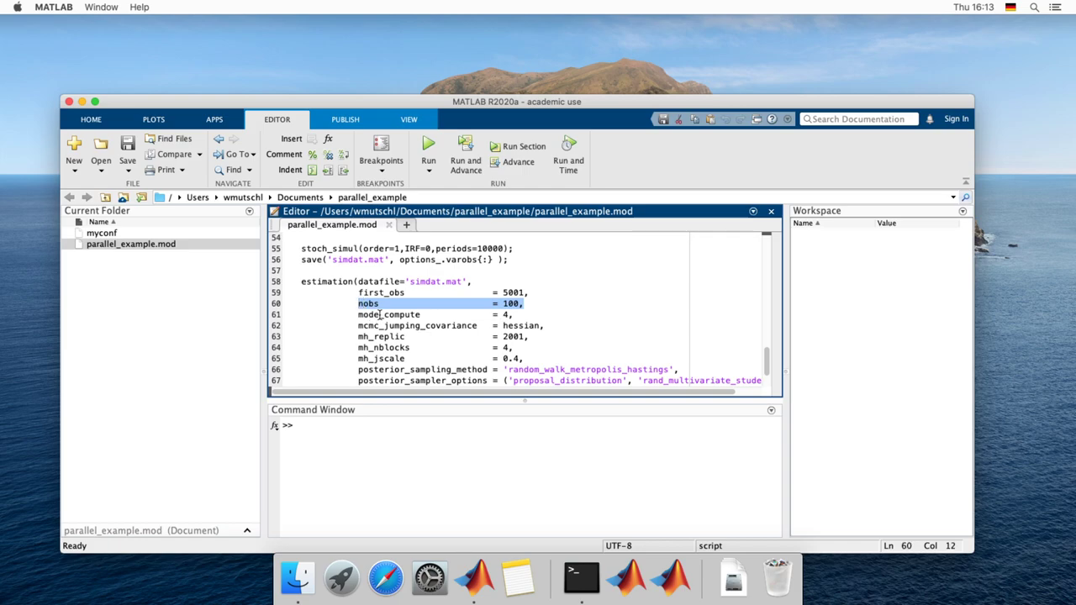
drag(515, 314, 500, 315)
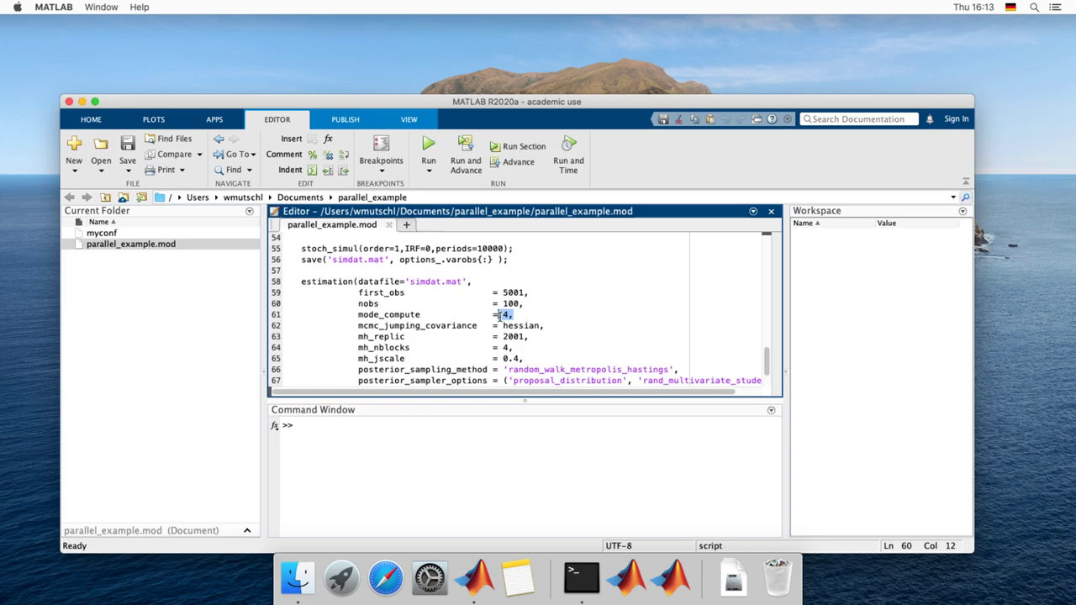
scroll(496, 315, down, 2)
double_click(535, 303)
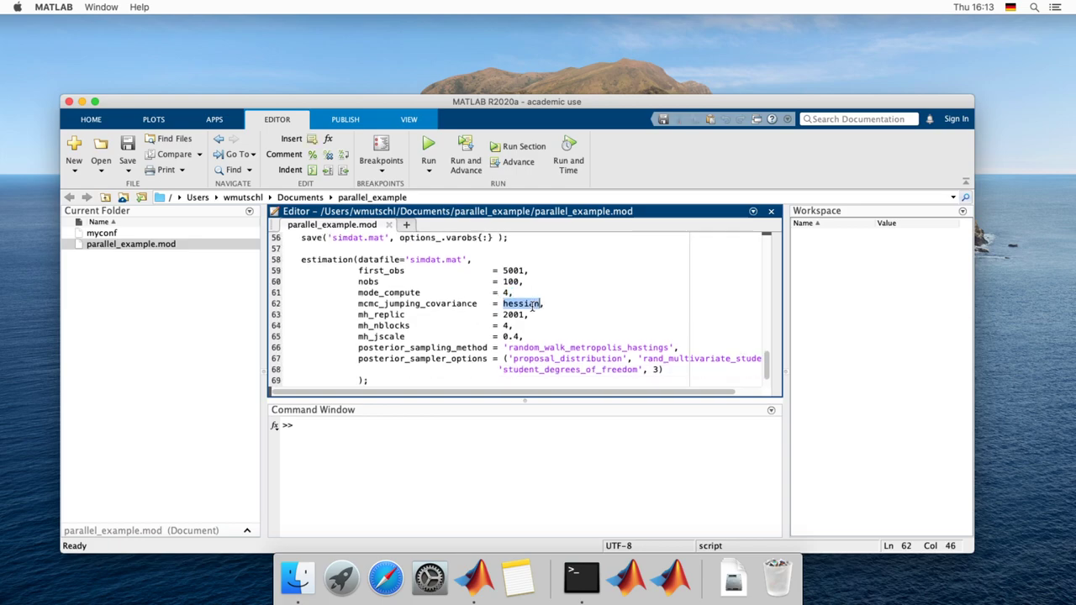
click(559, 304)
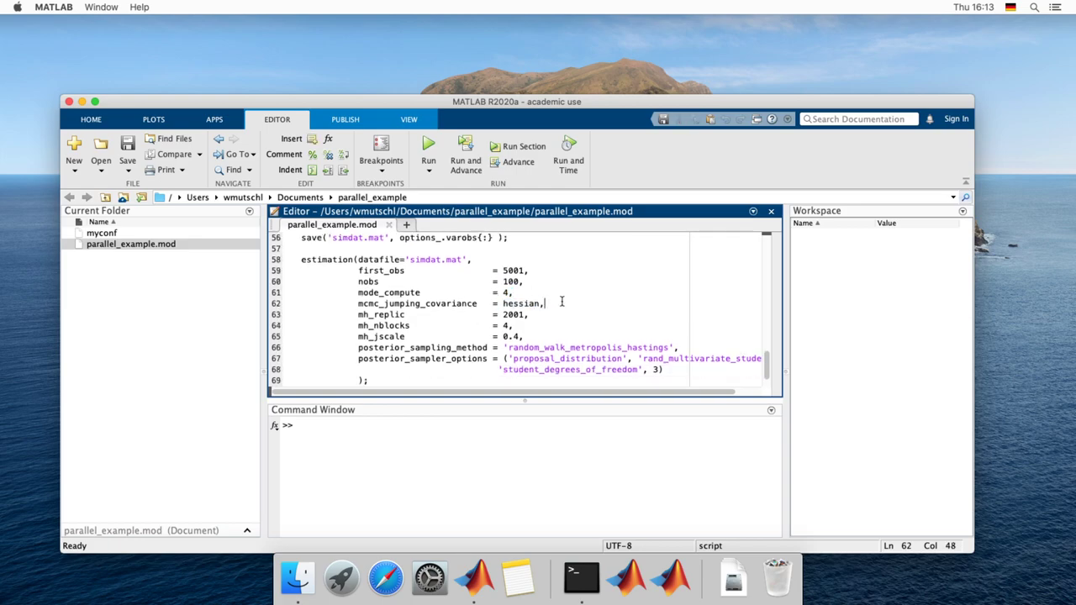
scroll(563, 301, down, 2)
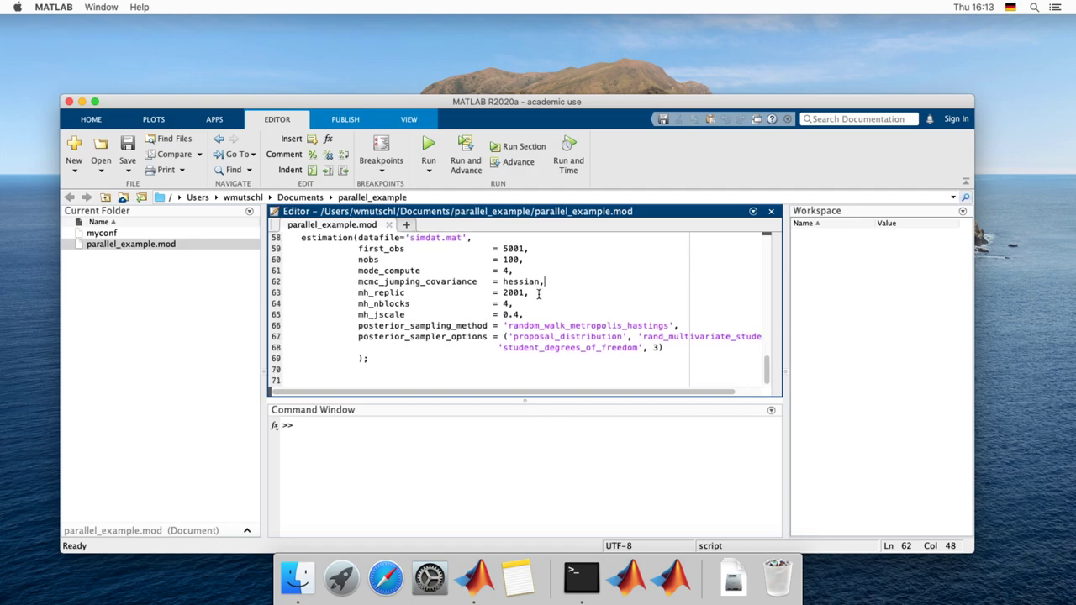
double_click(512, 293)
double_click(506, 303)
double_click(518, 293)
scroll(569, 300, down, 1)
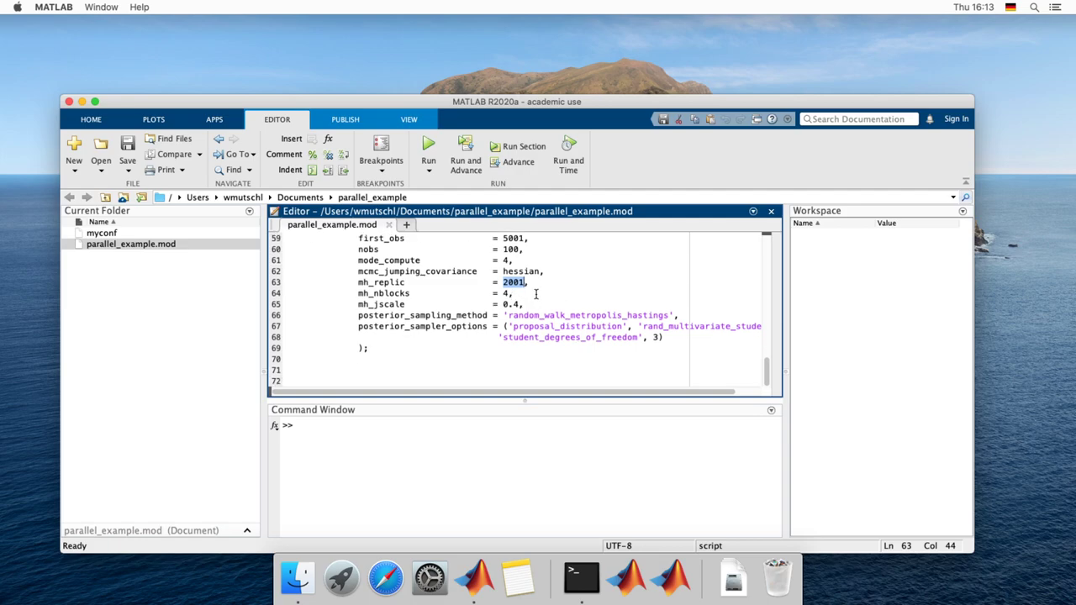
double_click(507, 304)
click(520, 305)
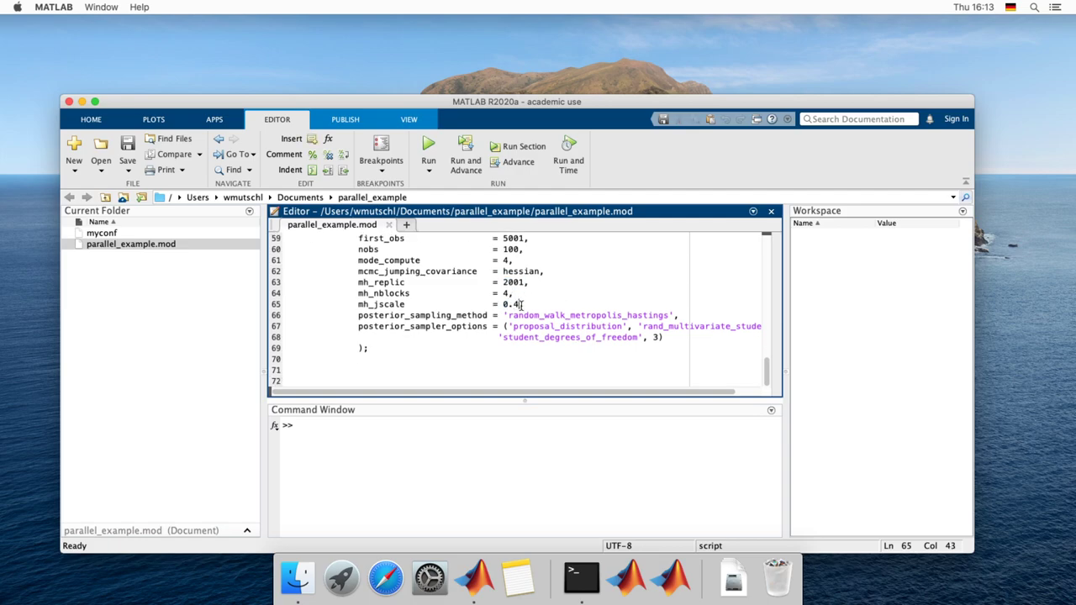
drag(521, 304, 511, 315)
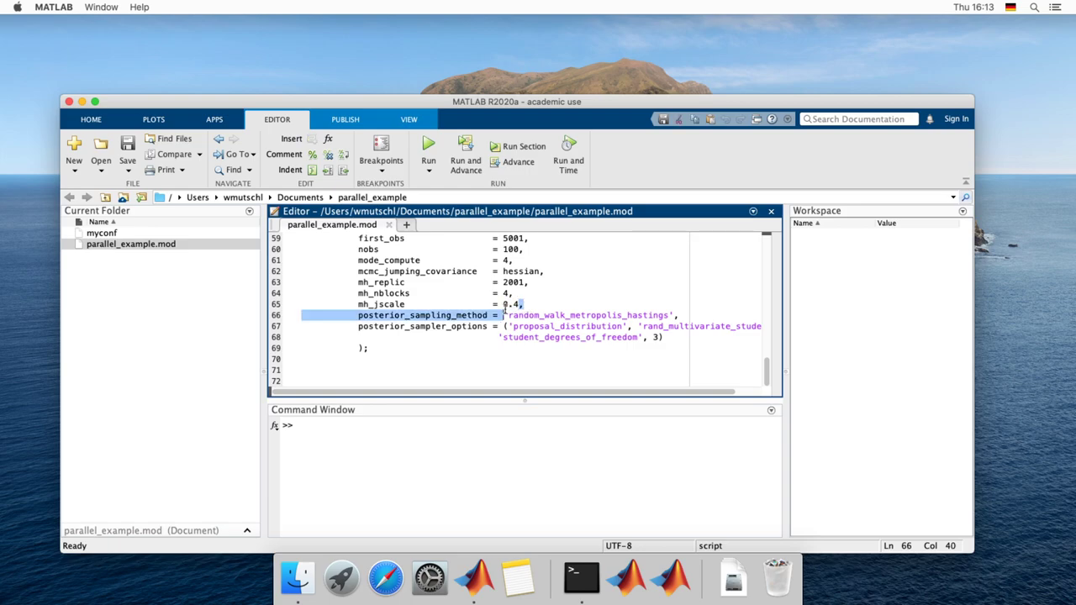
key(Up)
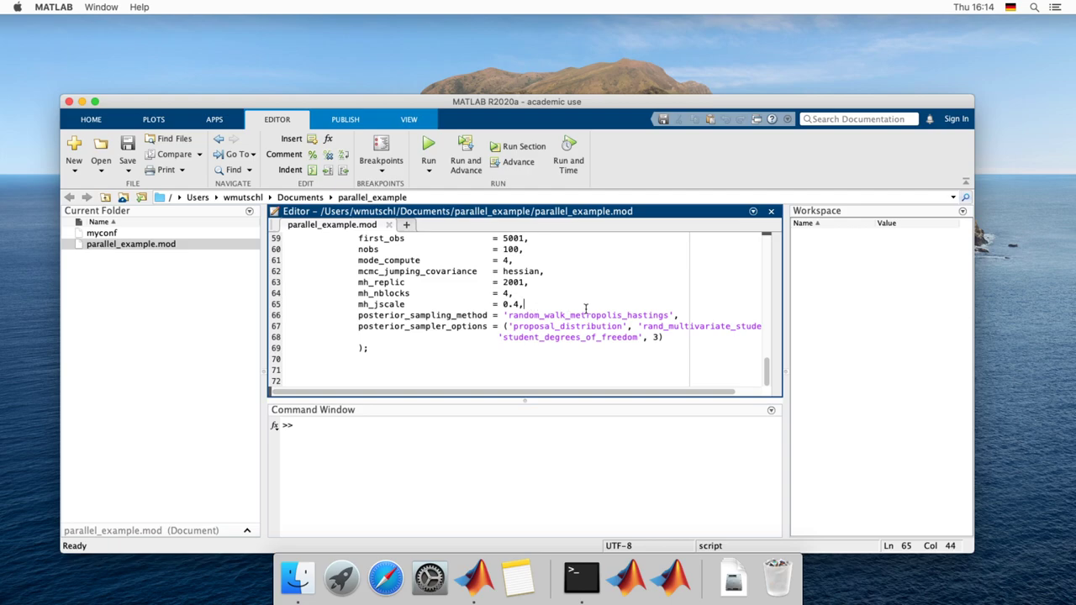
click(524, 305)
drag(521, 304, 502, 304)
double_click(581, 315)
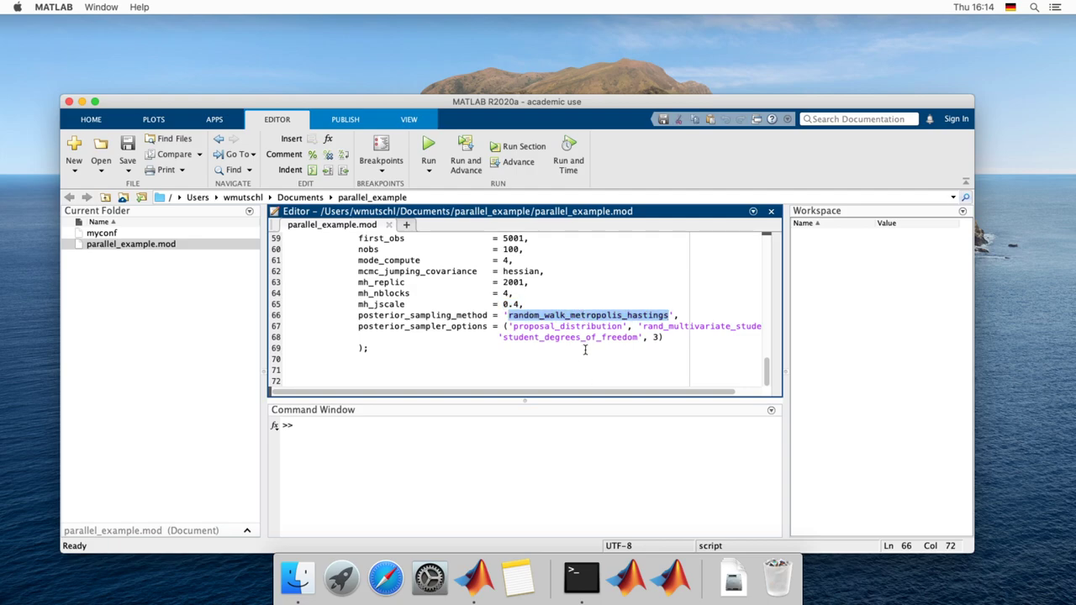
scroll(664, 392, right, 3)
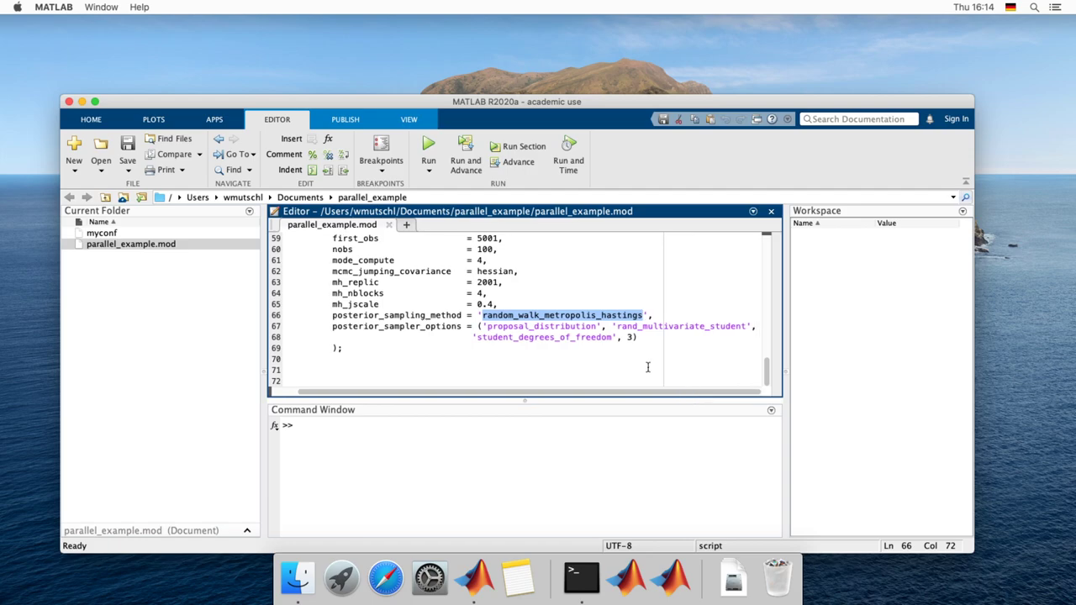
double_click(704, 326)
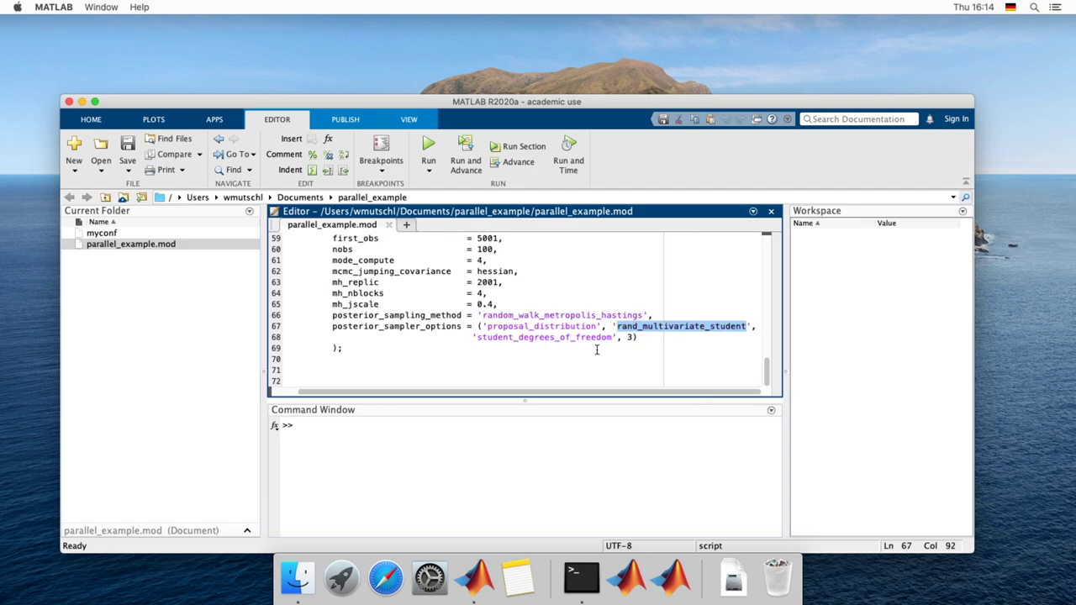
scroll(542, 395, left, 3)
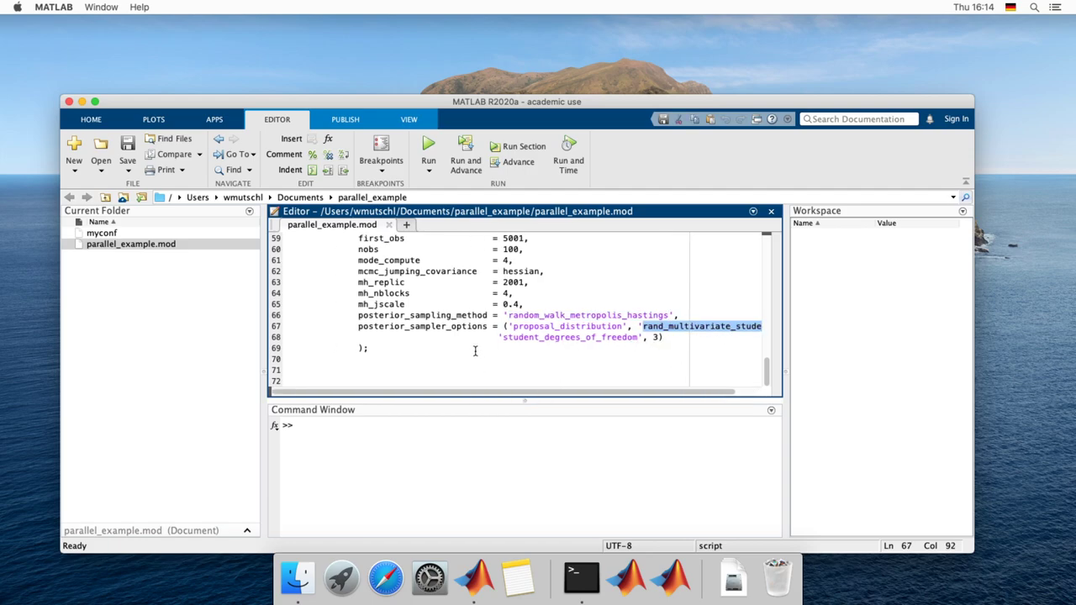
scroll(475, 352, up, 3)
scroll(475, 351, down, 3)
click(458, 430)
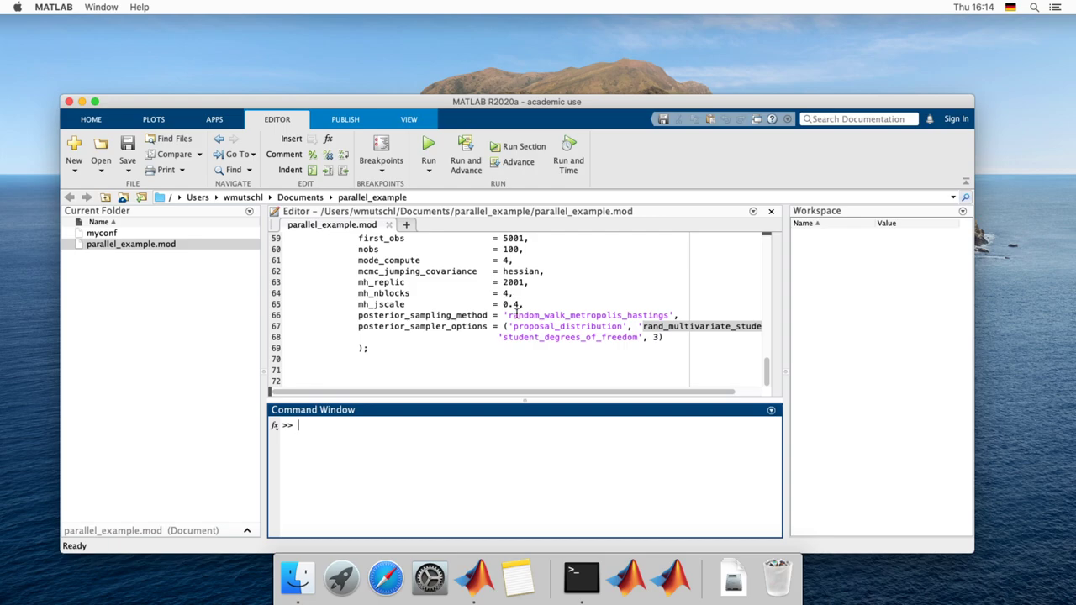
scroll(516, 312, up, 10)
scroll(519, 307, down, 10)
Open myconf in the Editor and review its [cluster] section and ComputerName = localhost line
click(119, 236)
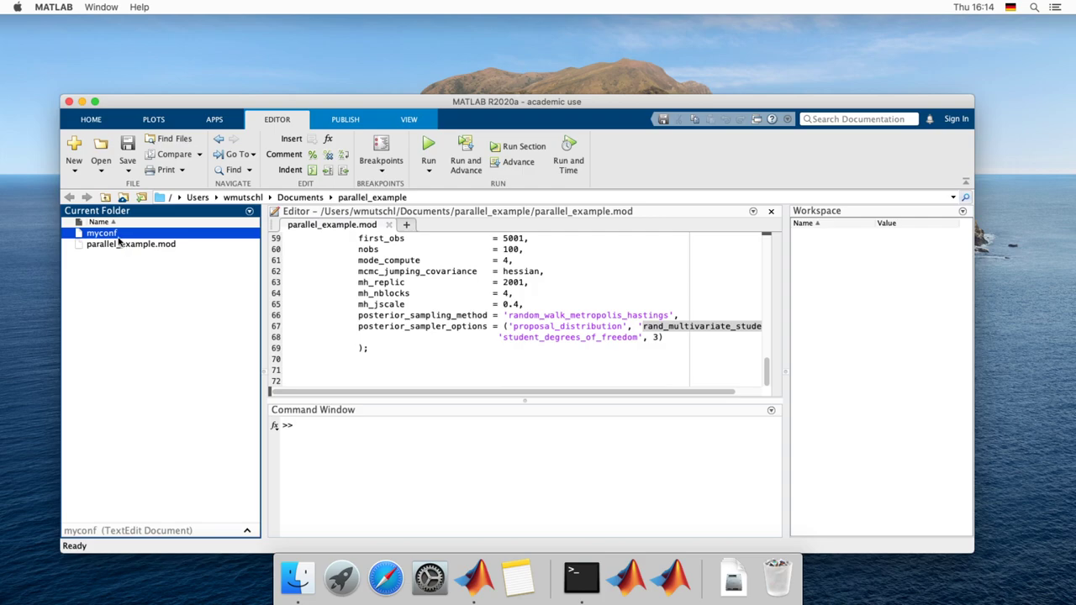
double_click(114, 239)
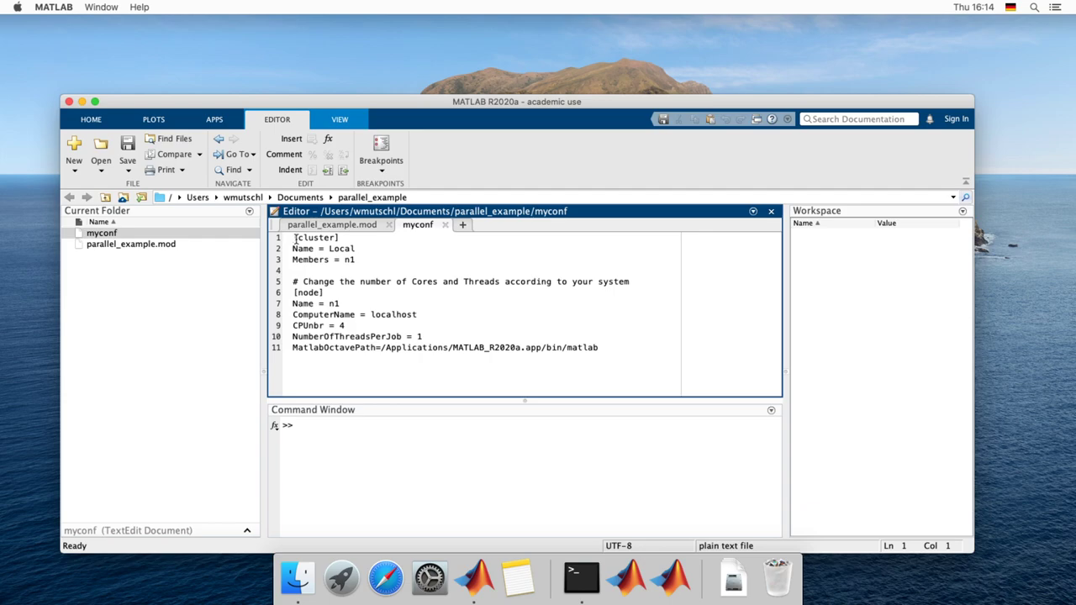
drag(293, 237, 292, 271)
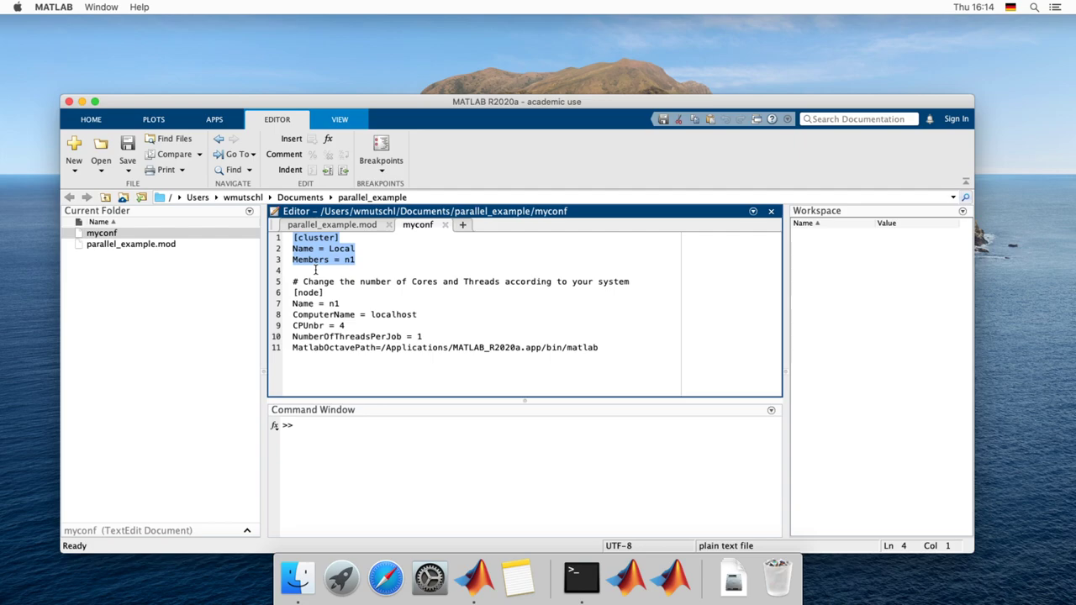
click(326, 270)
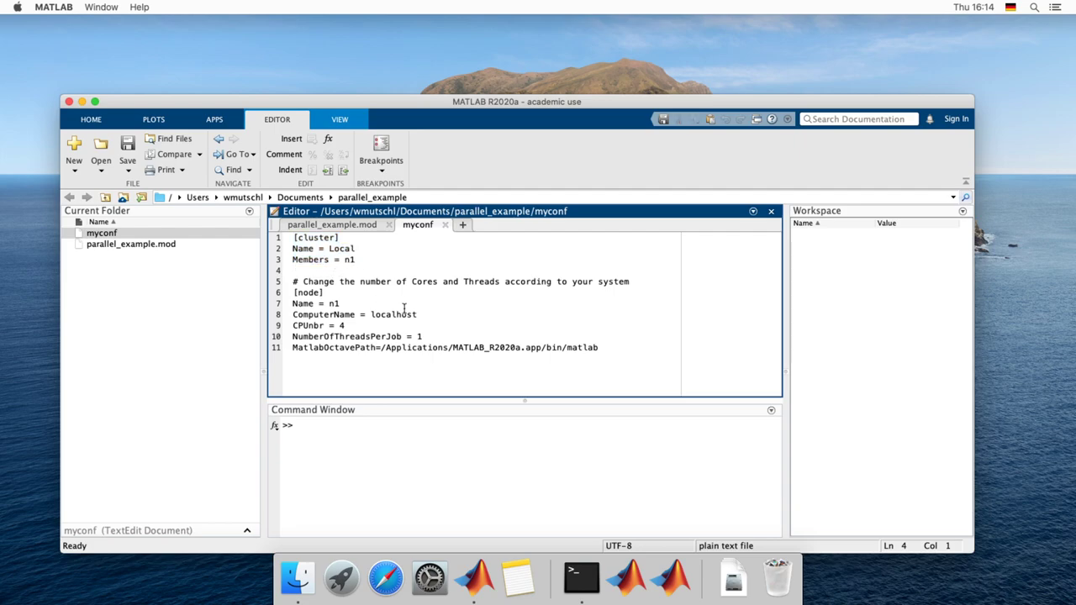
triple_click(409, 314)
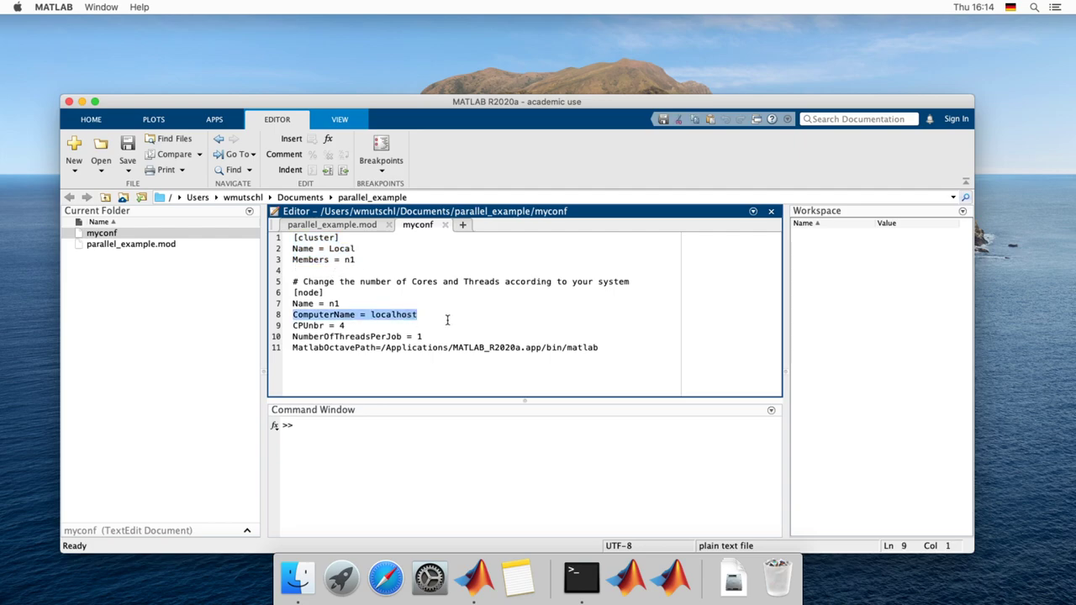
click(426, 317)
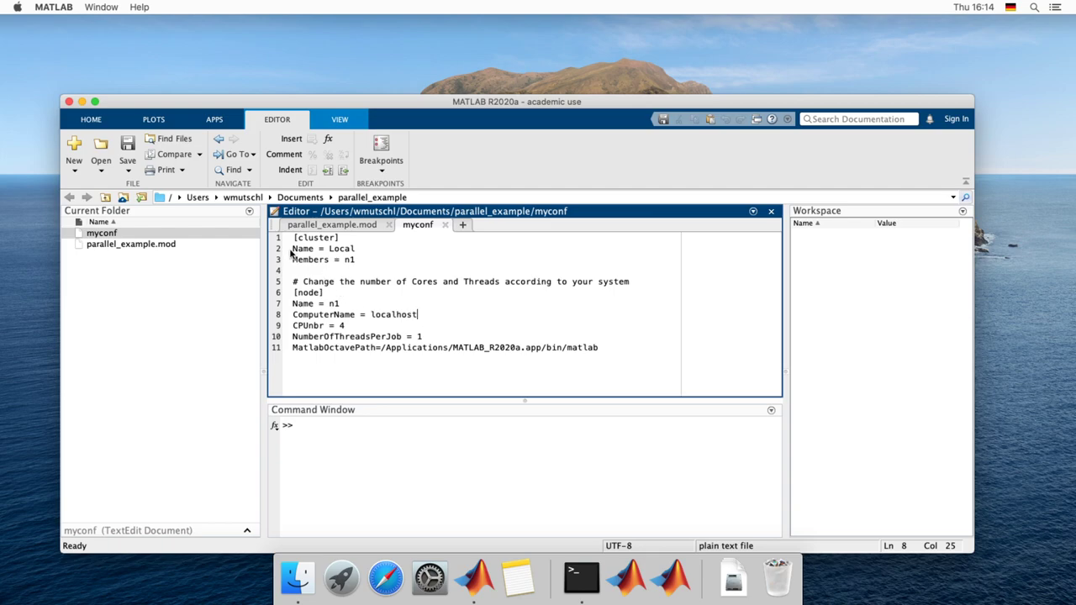
drag(291, 237, 289, 271)
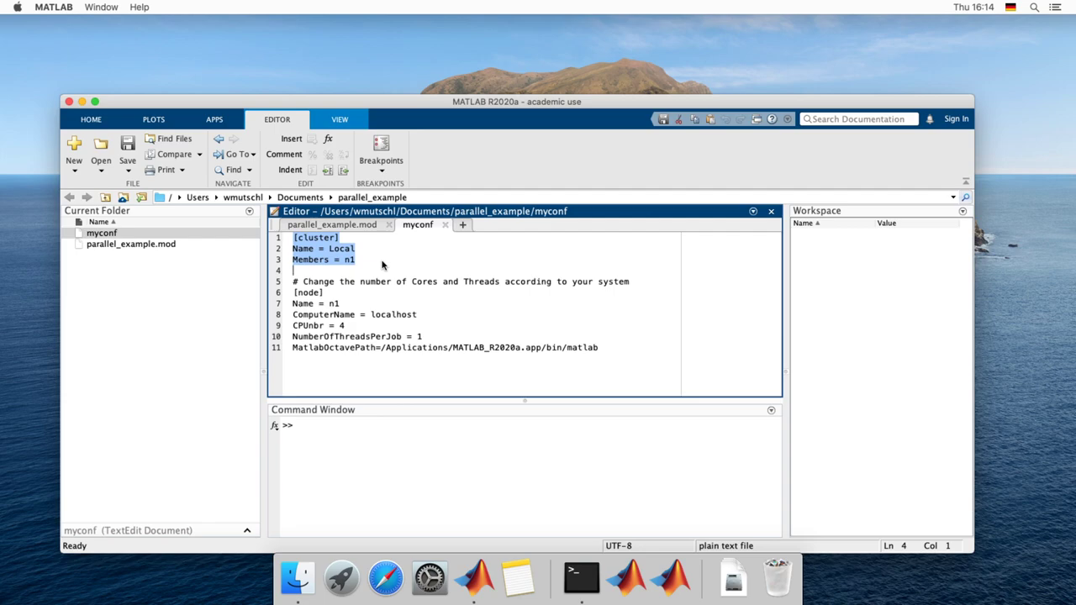
click(381, 265)
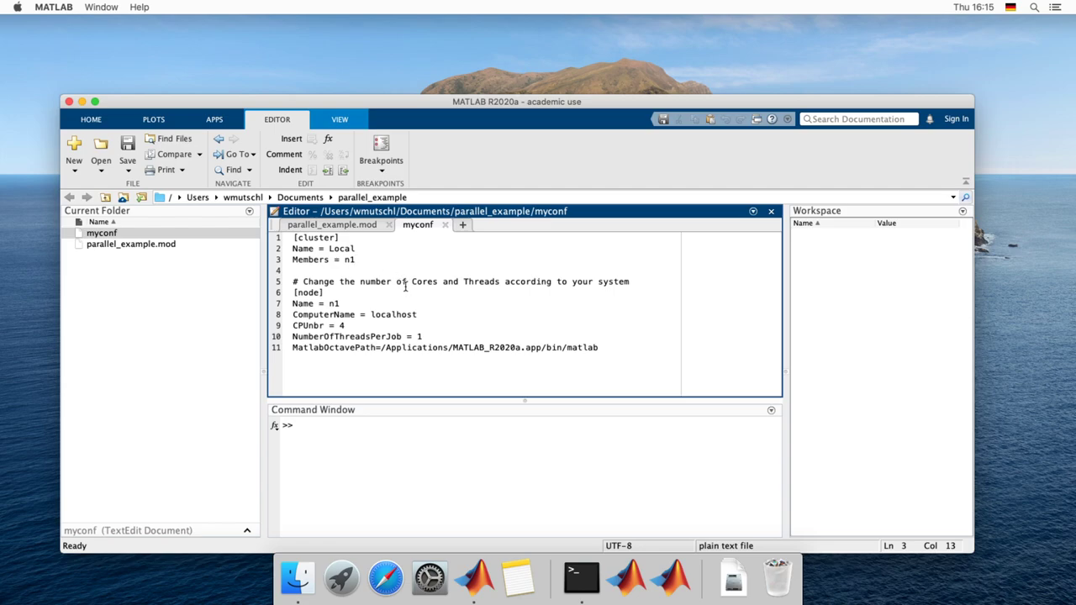
Delete the cores/threads comment line from myconf and check the localhost and CPUnbr 4 settings
triple_click(405, 284)
key(BackSpace)
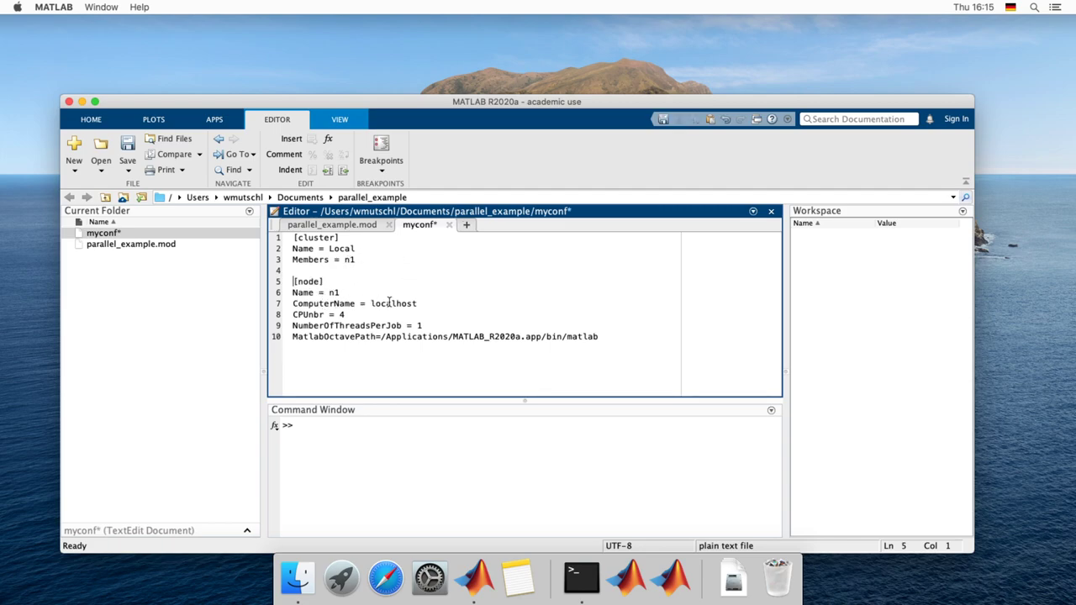
double_click(393, 304)
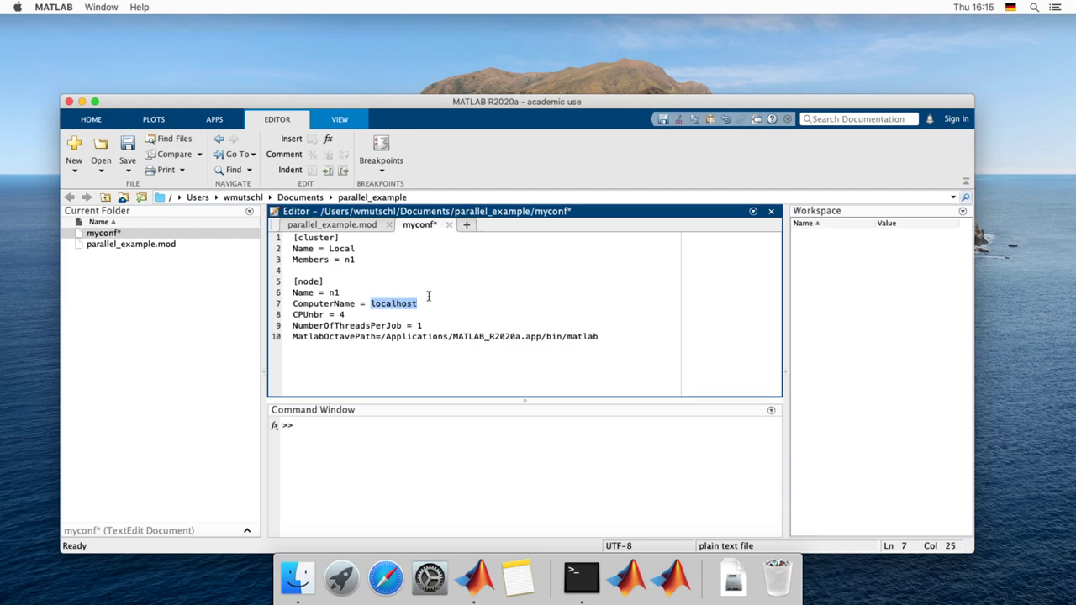
click(366, 313)
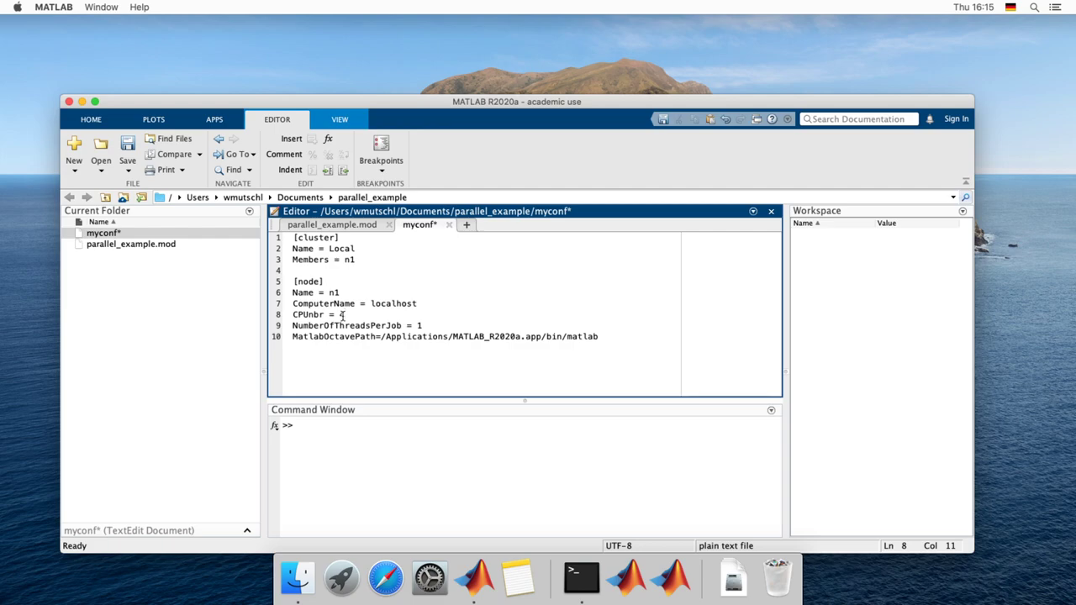
click(365, 315)
Check the NumberOfThreadsPerJob and MatlabOctavePath lines and save myconf
click(434, 324)
click(609, 336)
triple_click(353, 336)
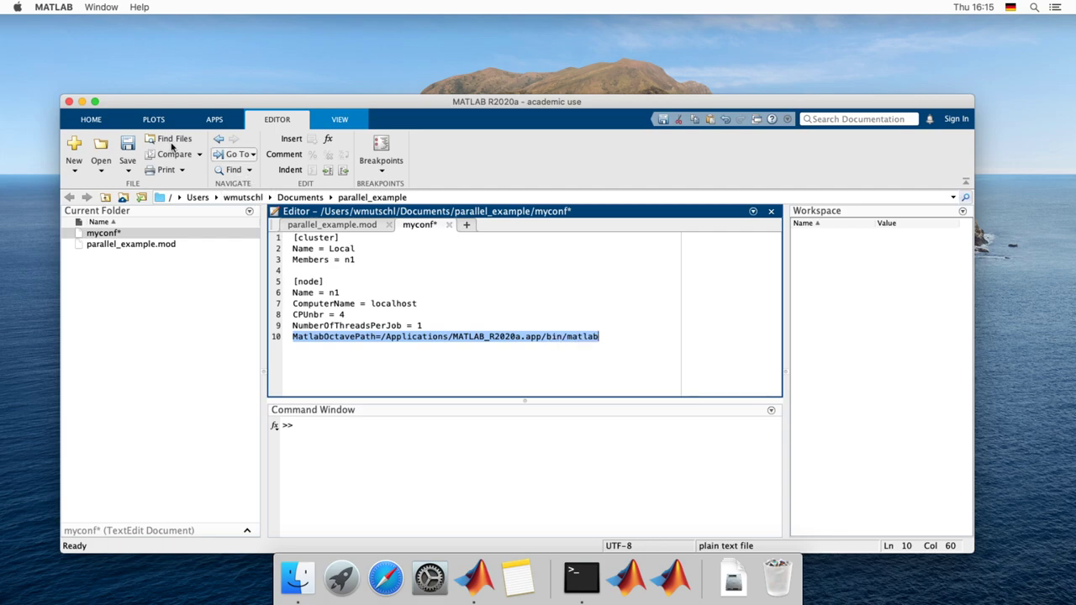
click(127, 150)
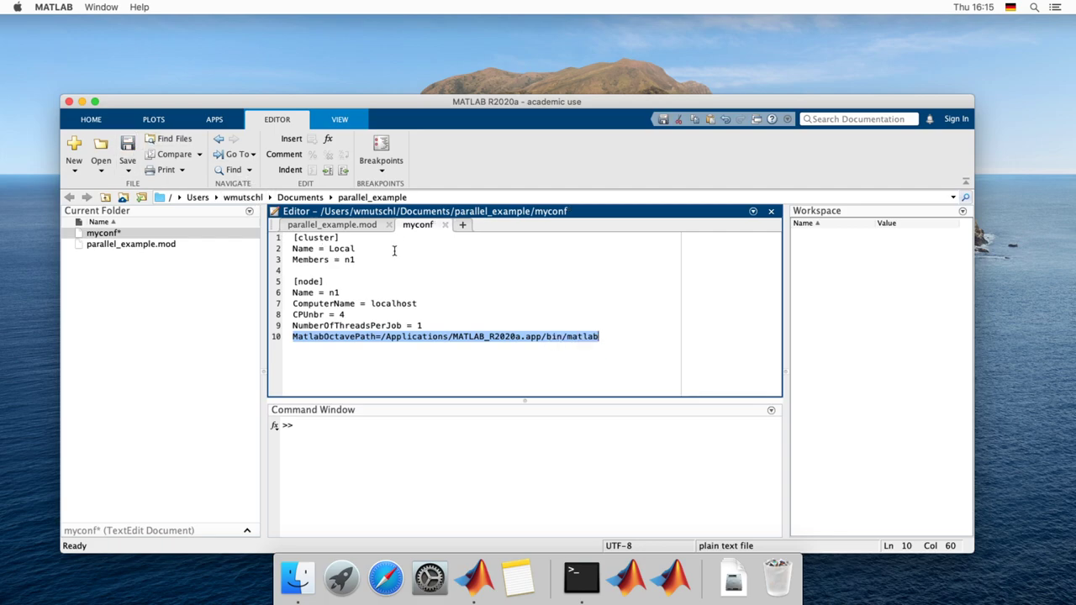
click(347, 443)
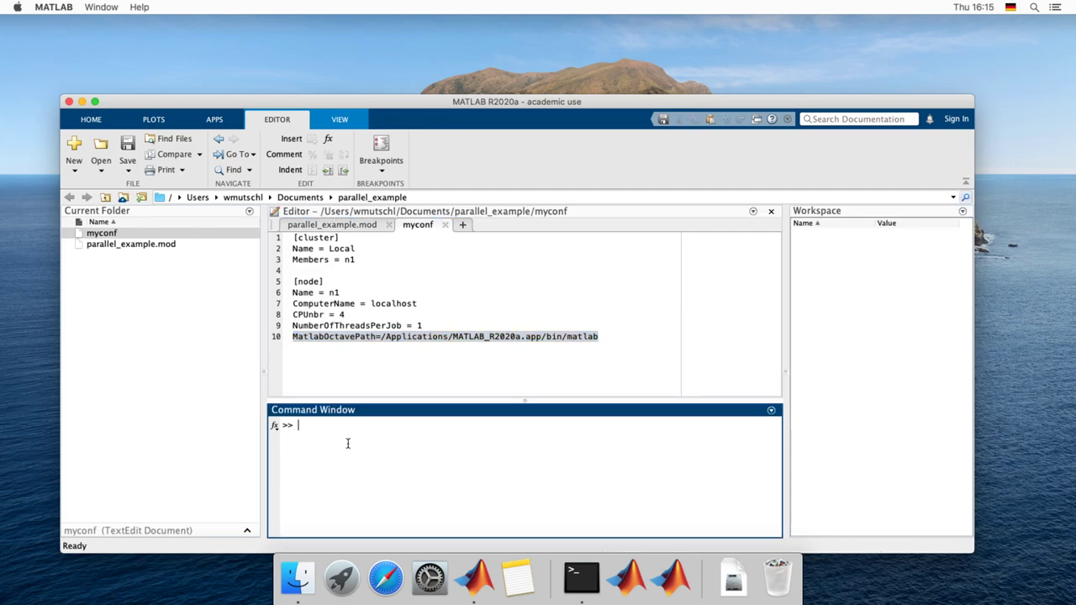
Run 'dynare parallel_example parallel_test conffile=myconf' in the Command Window
text(dynare )
text(parallel_exa)
text(mple)
text( conf)
key(BackSpace)
key(BackSpace)
key(BackSpace)
key(BackSpace)
text(parallel_test)
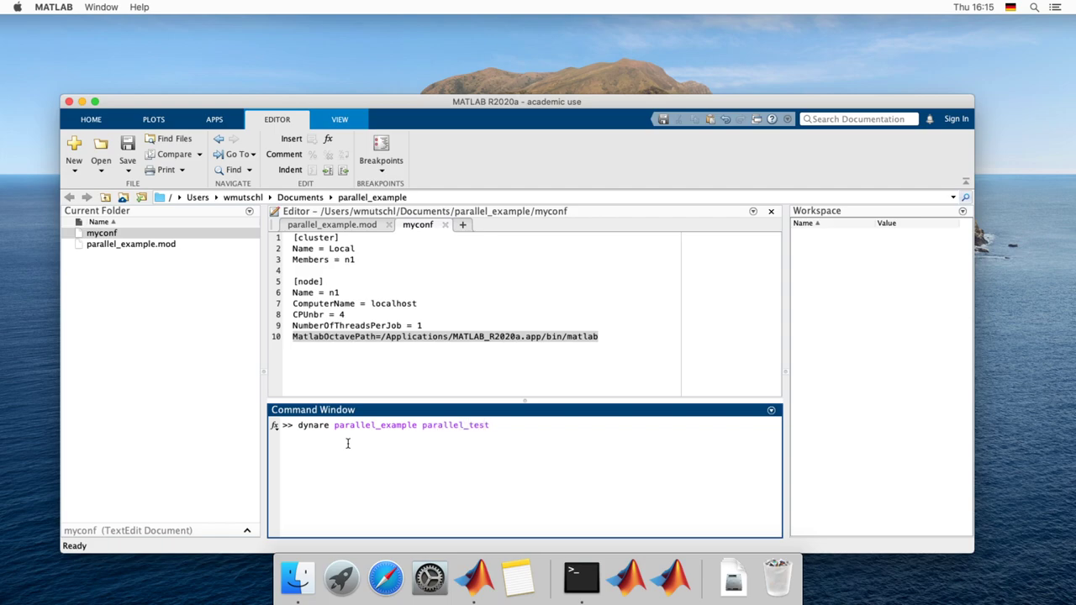
text( conffile=myconf)
key(Return)
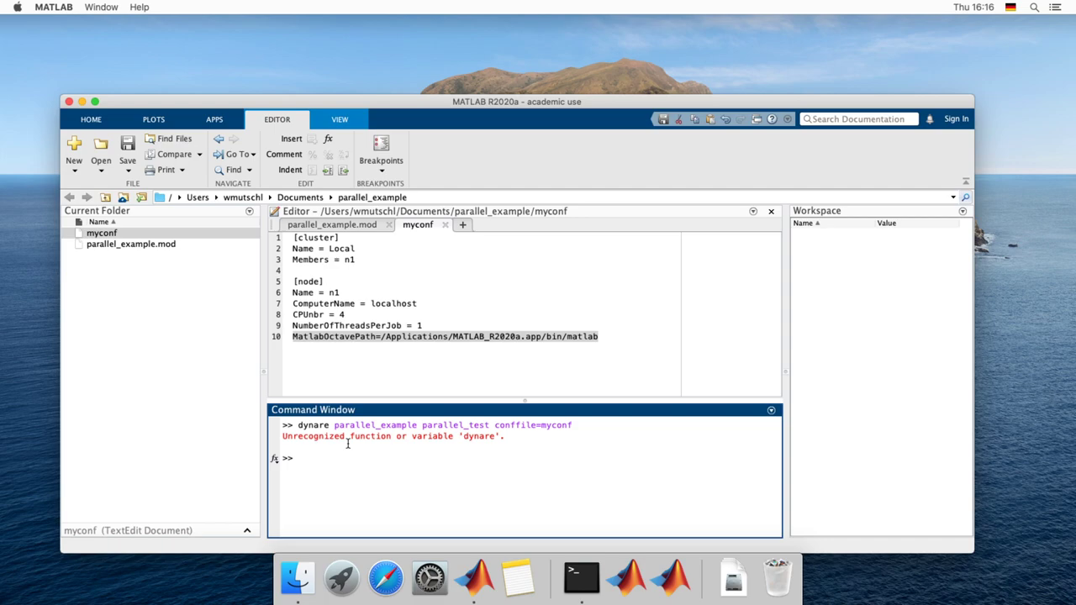
Add /Applications/Dynare/4.6.1/matlab/ to the path with addpath and rerun the parallel test
text(addp)
key(Up)
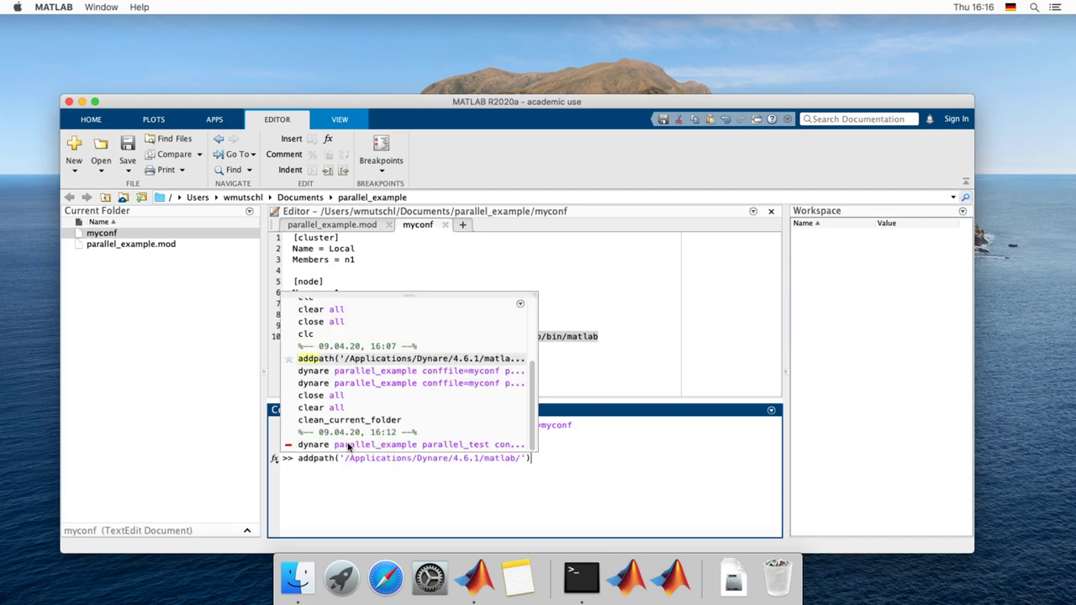
key(Return)
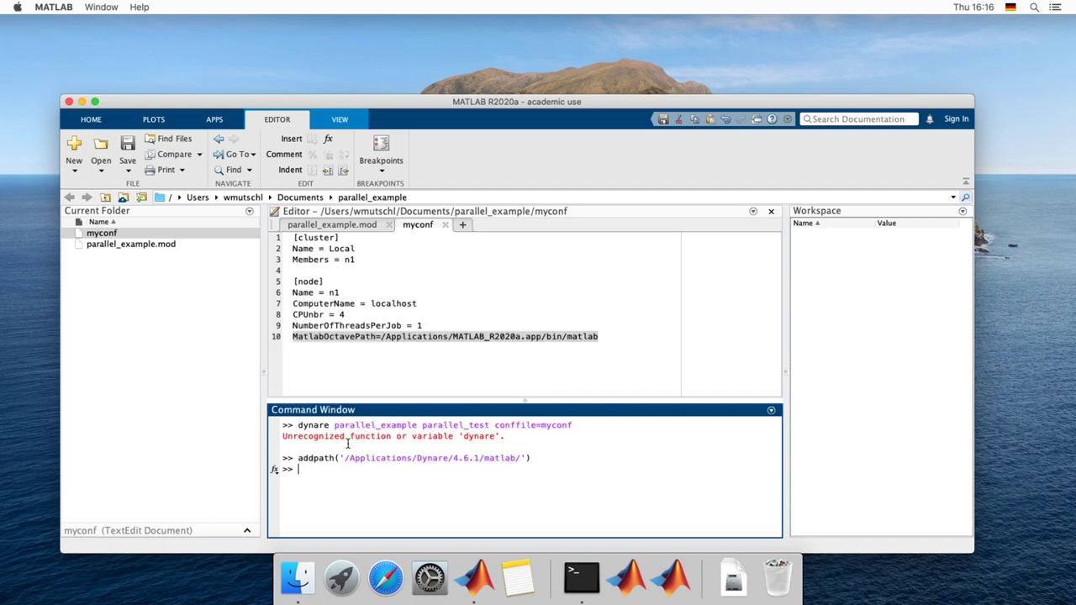
key(Up)
key(Up)
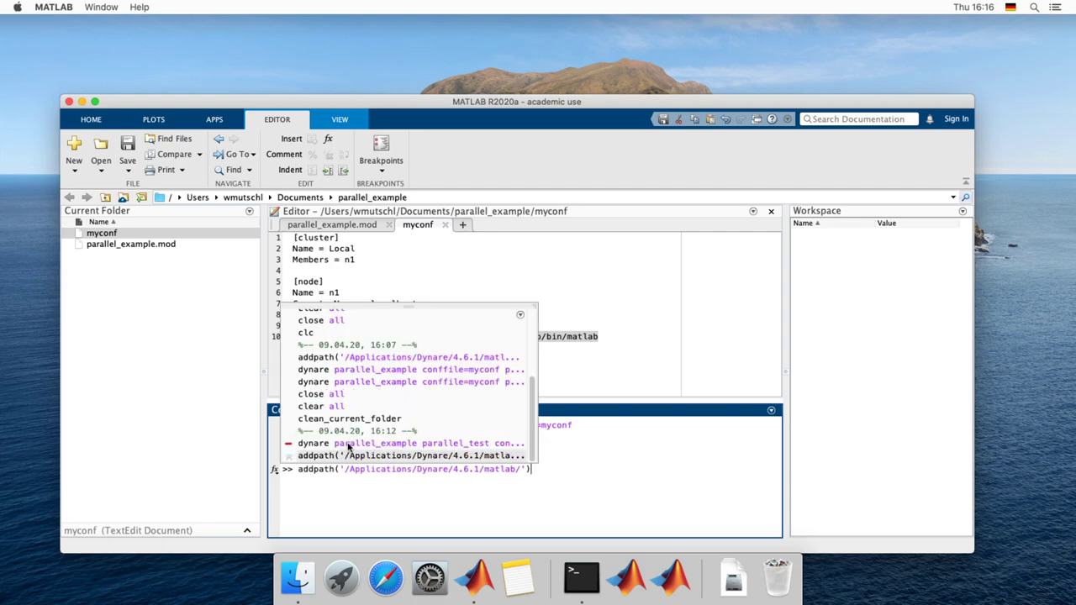
key(Return)
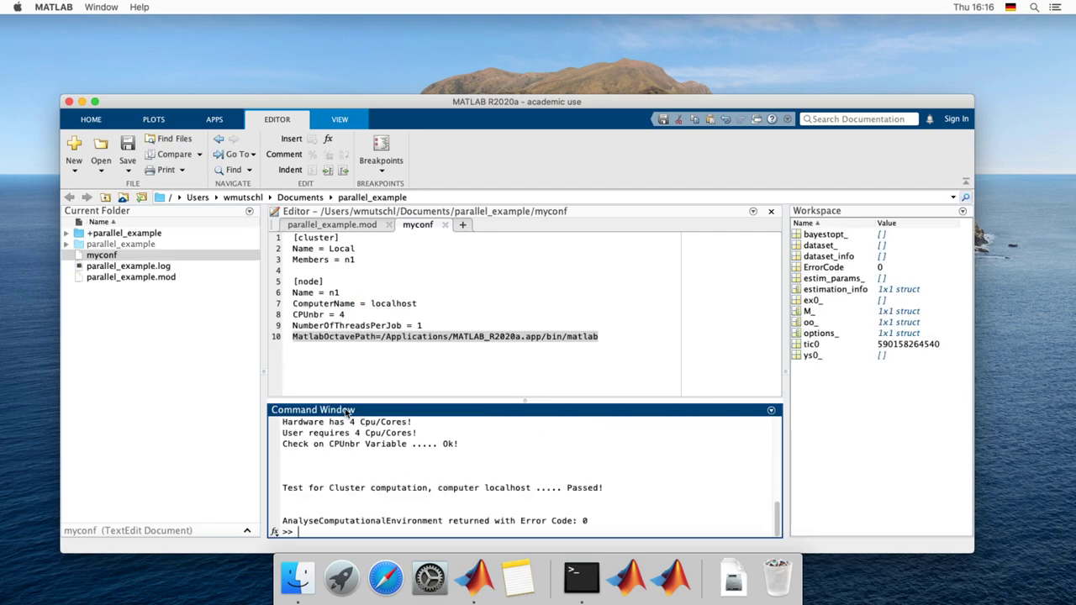
Enlarge the Command Window and run 'dynare parallel_example parallel conffile=myconf'
drag(348, 400, 348, 333)
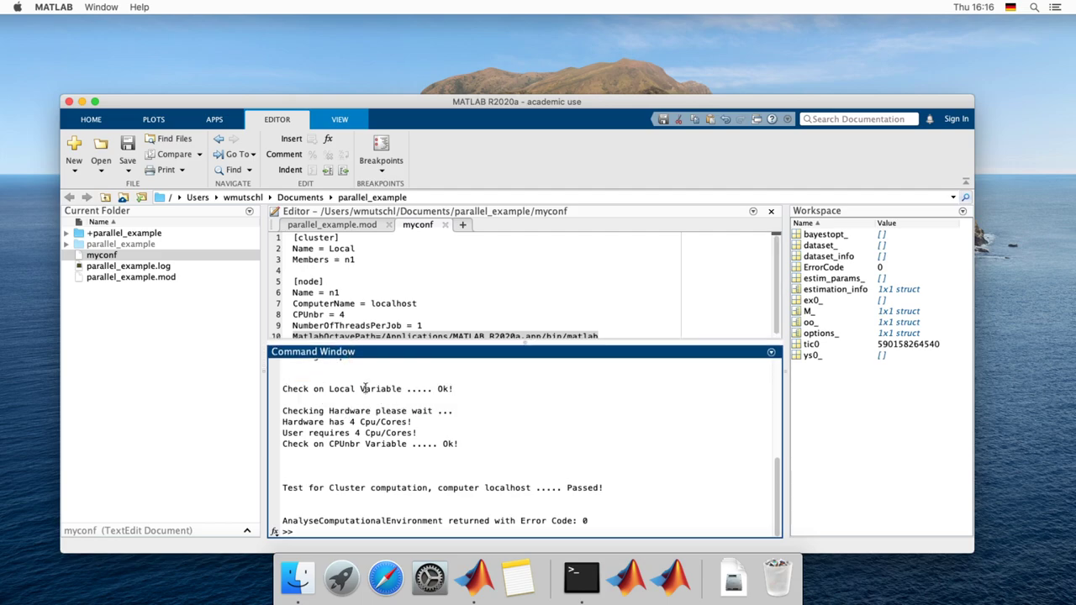
key(Up)
key(Left)
key(Left)
key(Left)
key(Left)
key(Left)
key(Left)
key(Left)
key(Left)
key(Left)
key(Left)
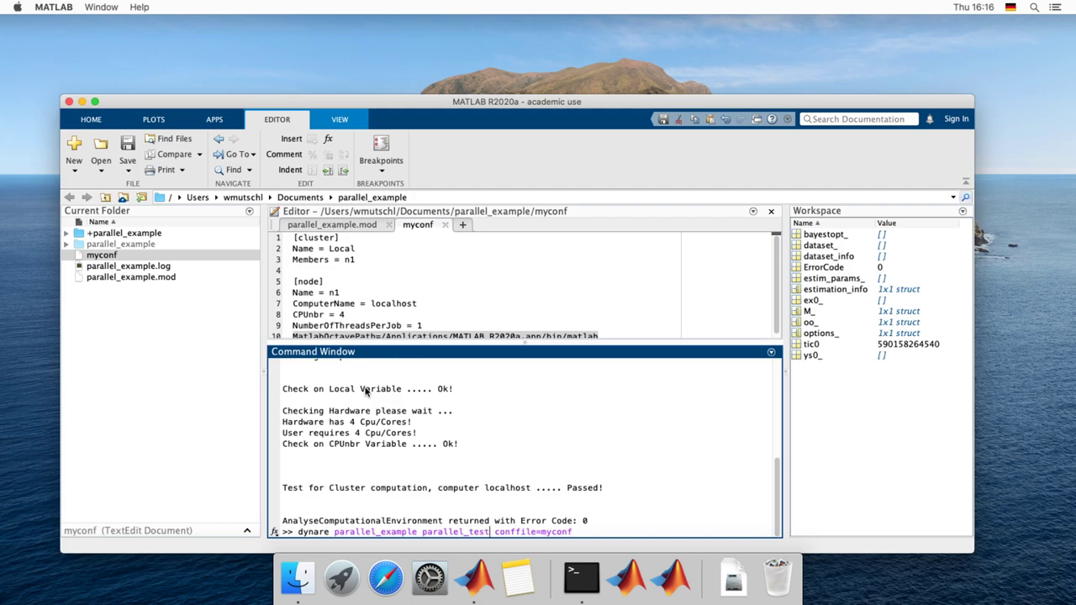
key(BackSpace)
key(BackSpace)
key(BackSpace)
key(BackSpace)
key(BackSpace)
key(Return)
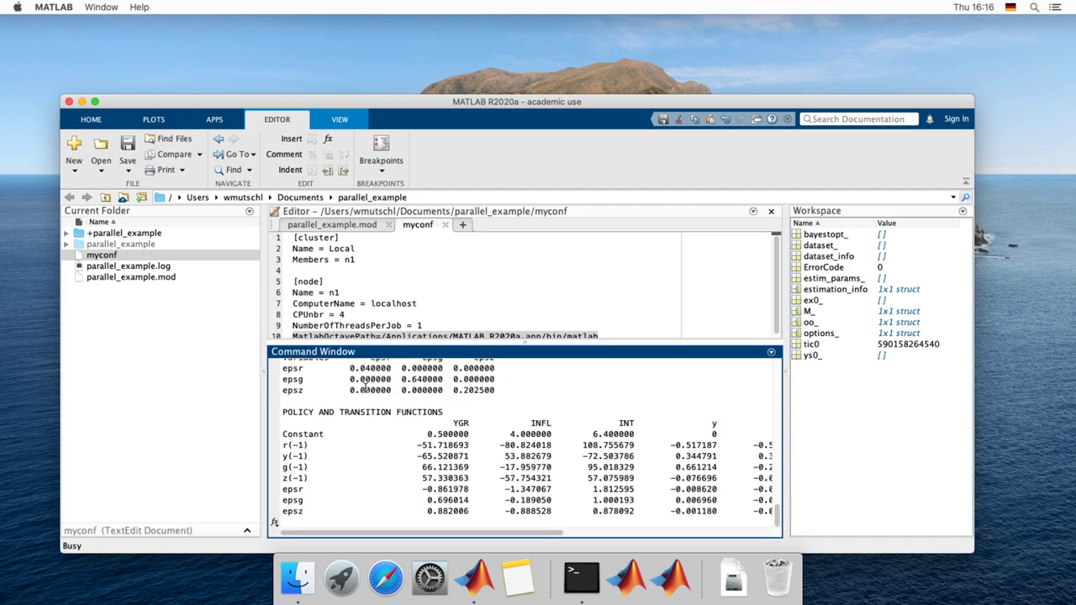